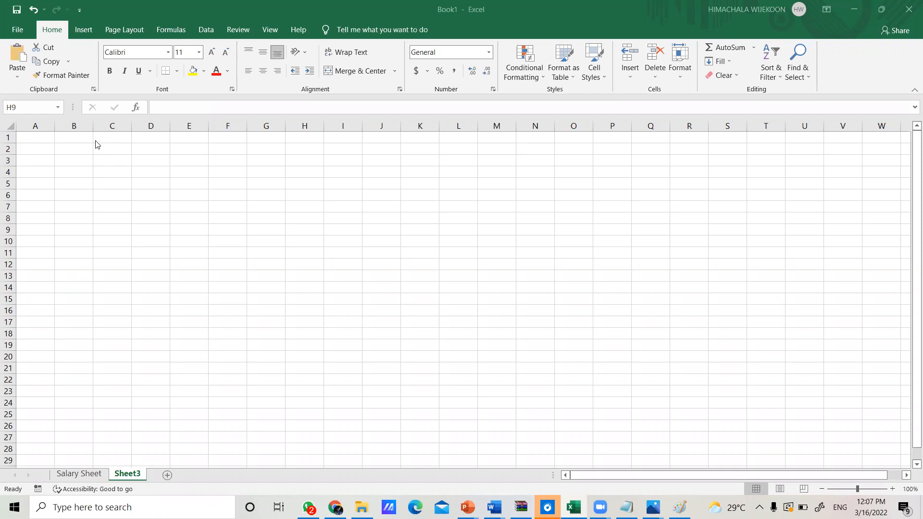
Examine the cell references of various selected cells, such as B3, H5, G11, E16 and K10, and the empty formula bar.
click(76, 159)
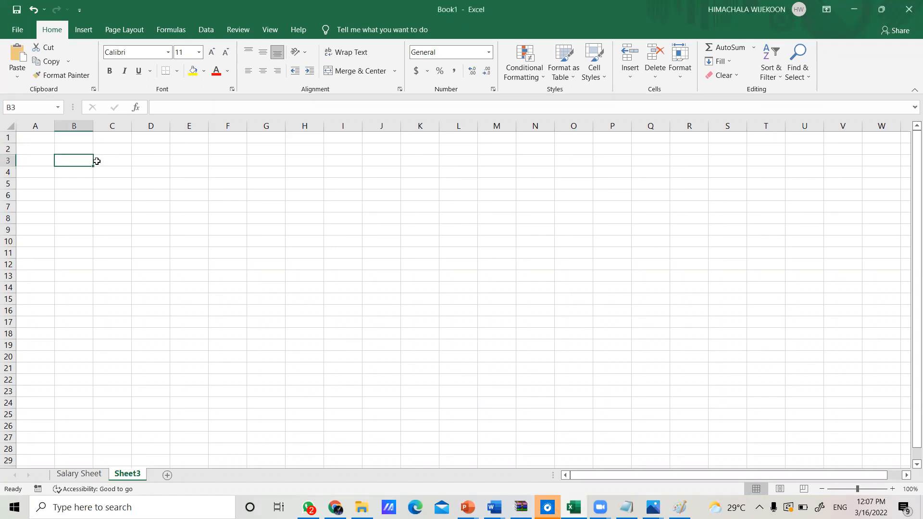
click(76, 175)
click(81, 163)
click(171, 165)
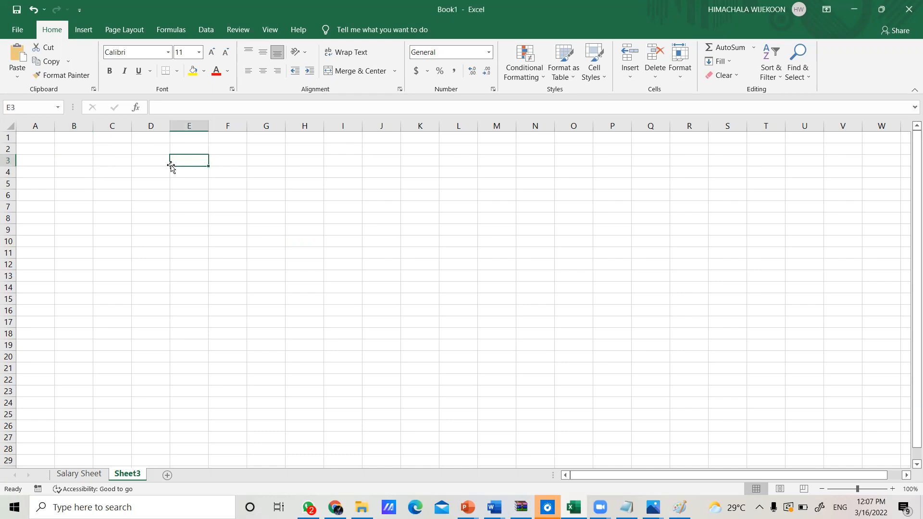
click(82, 158)
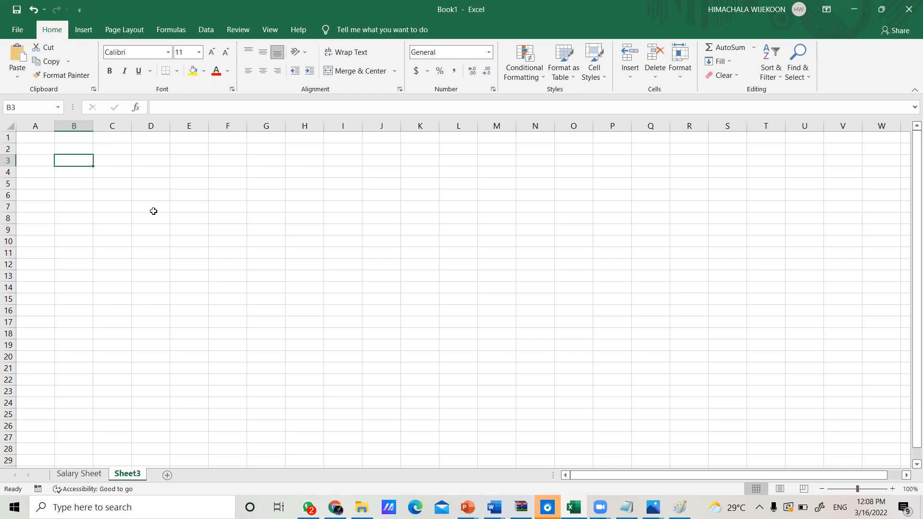
click(124, 182)
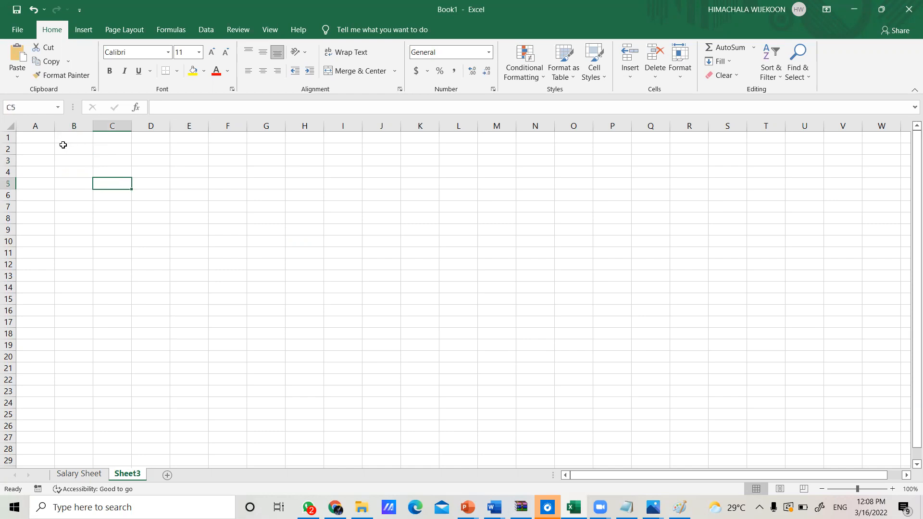
click(73, 161)
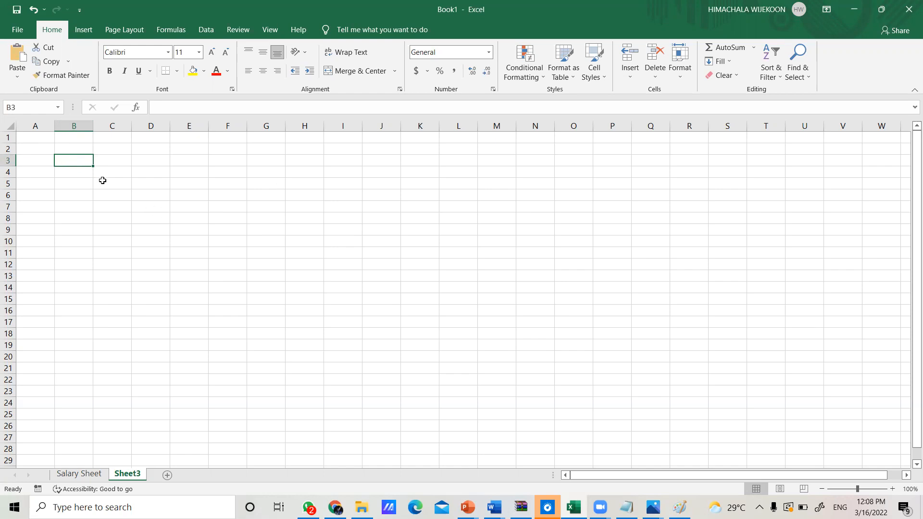
click(292, 186)
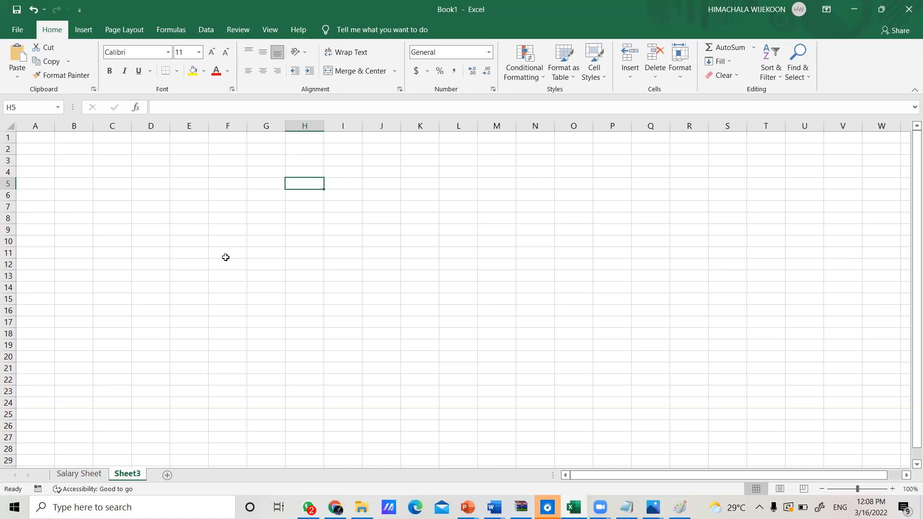
click(262, 256)
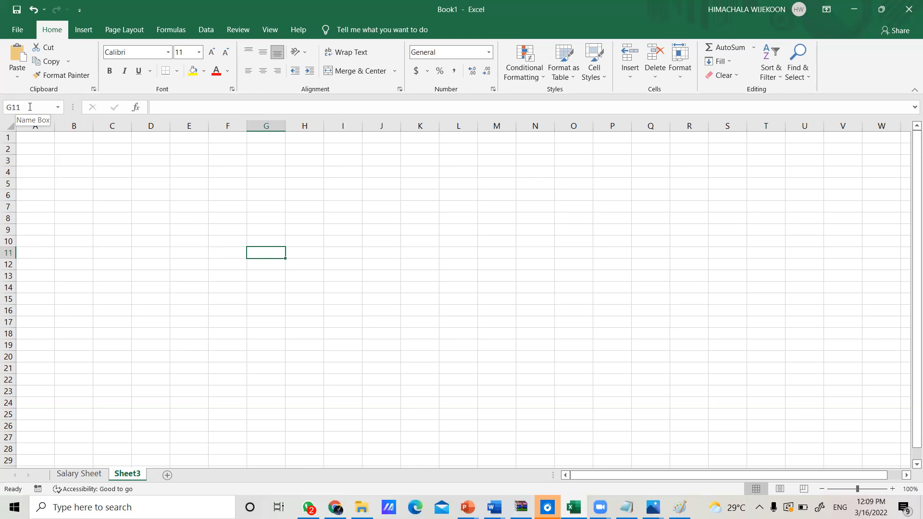
click(189, 310)
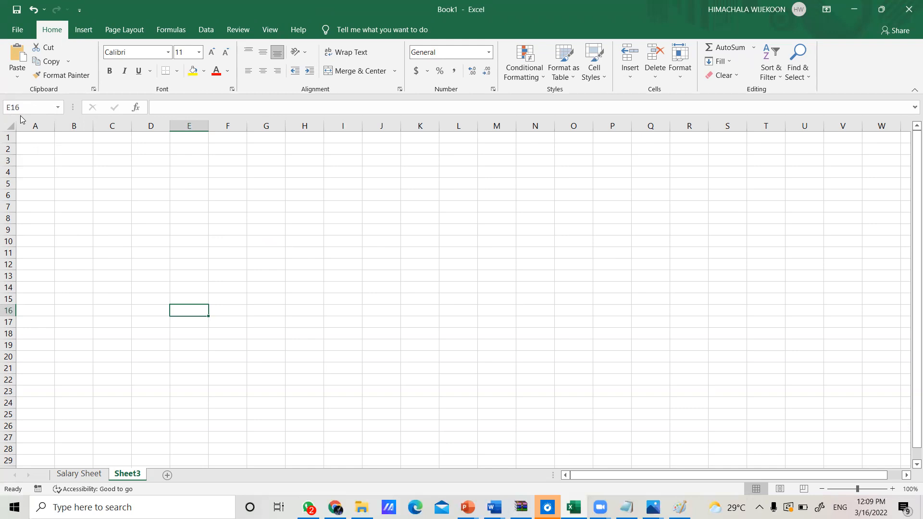
click(420, 244)
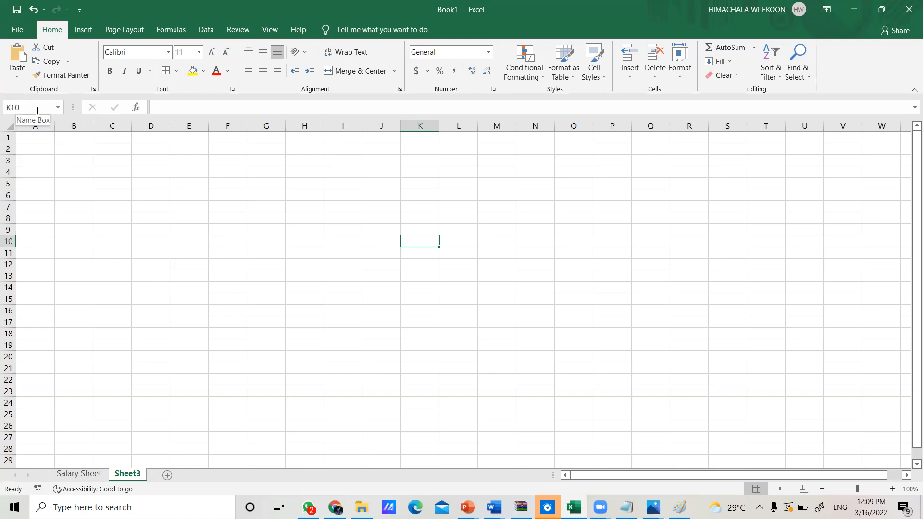
click(172, 106)
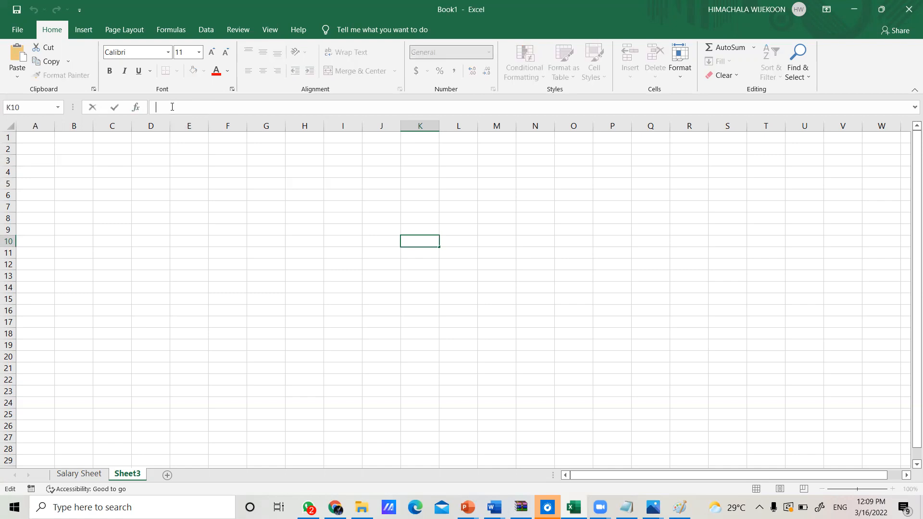
click(197, 244)
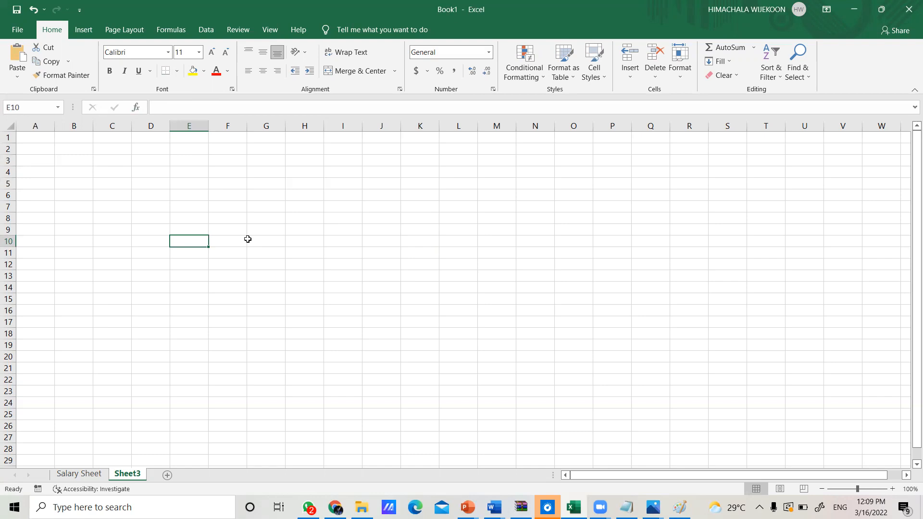
click(148, 191)
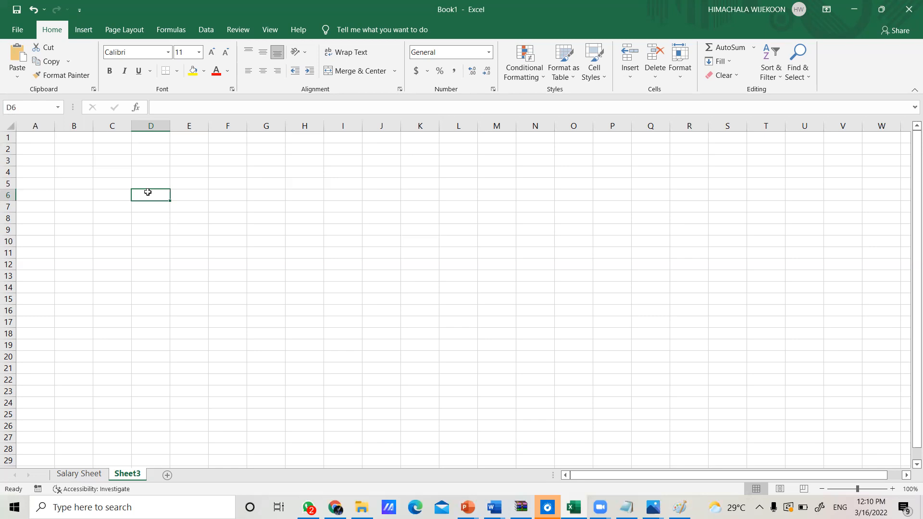
Enlarge cell C6 by widening column C to a little over double and making row 6 about three times as tall.
click(121, 194)
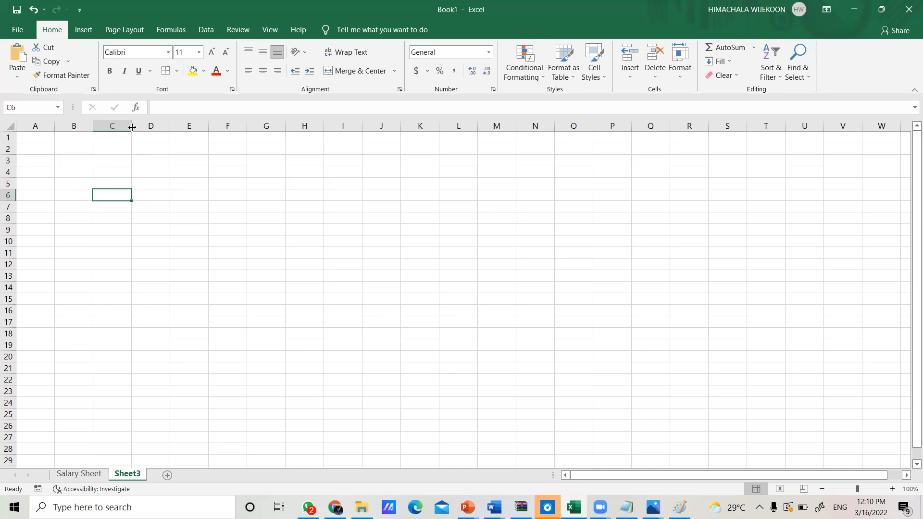
drag(132, 127, 182, 125)
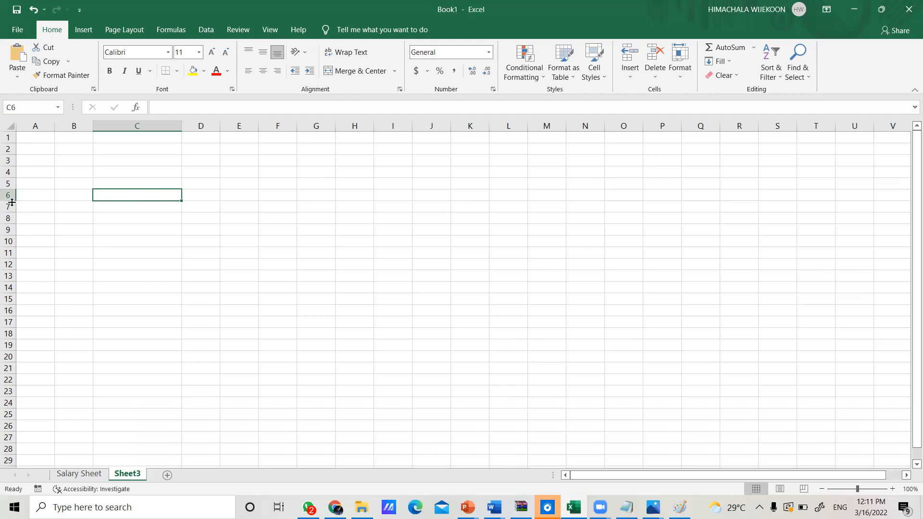
drag(11, 203, 13, 229)
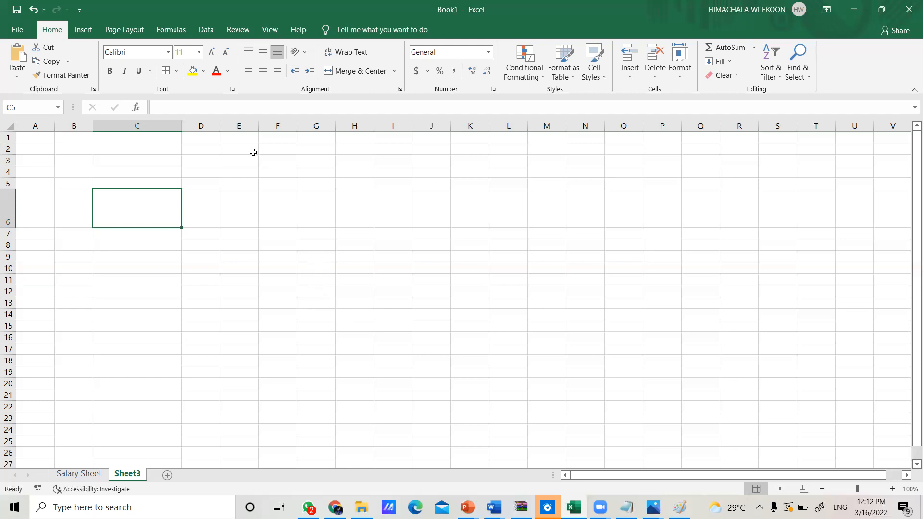
Merge and center cells E1 to G1 in the first row.
drag(239, 137, 307, 138)
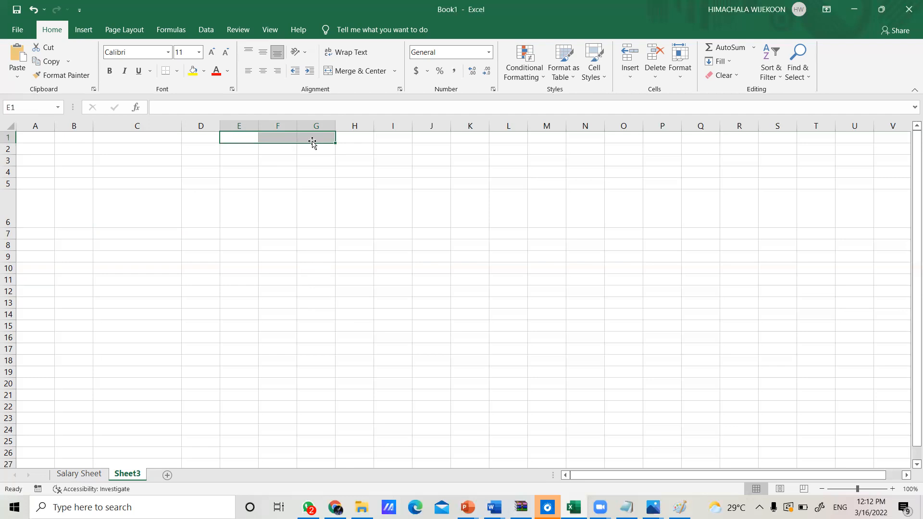
click(251, 151)
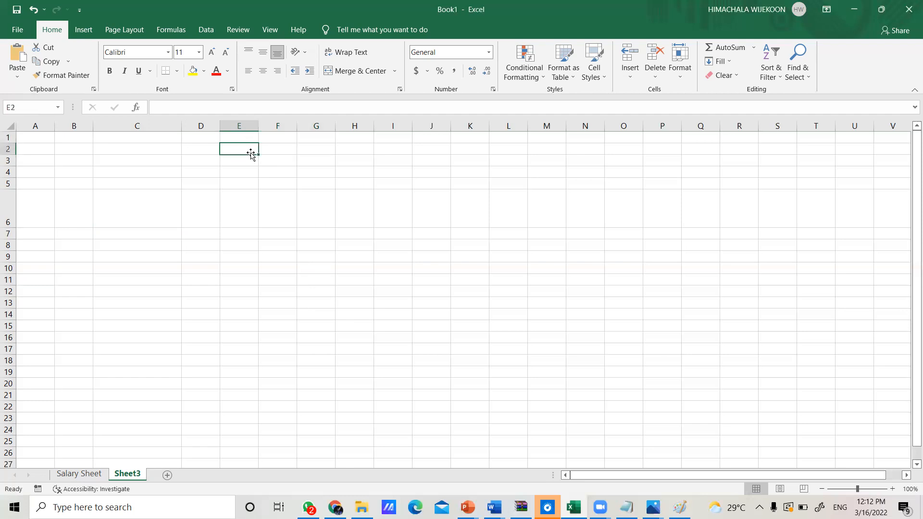
click(247, 139)
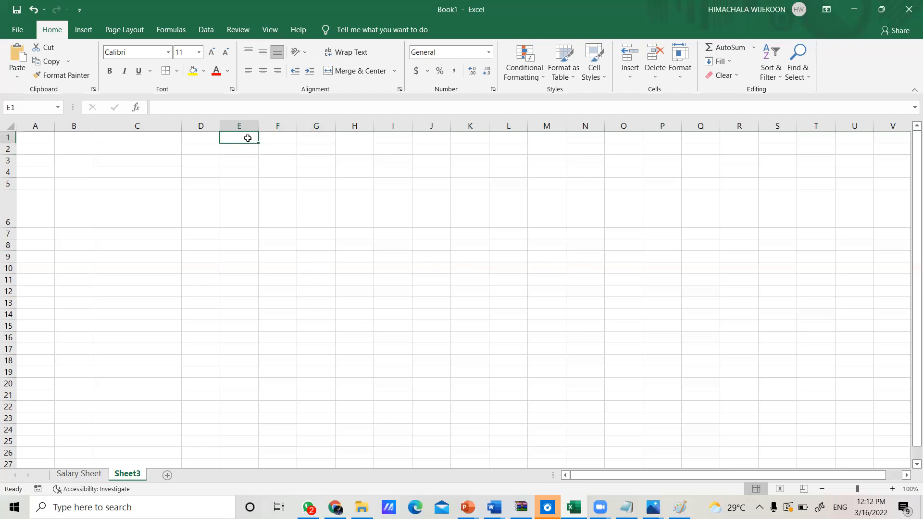
drag(253, 136, 312, 137)
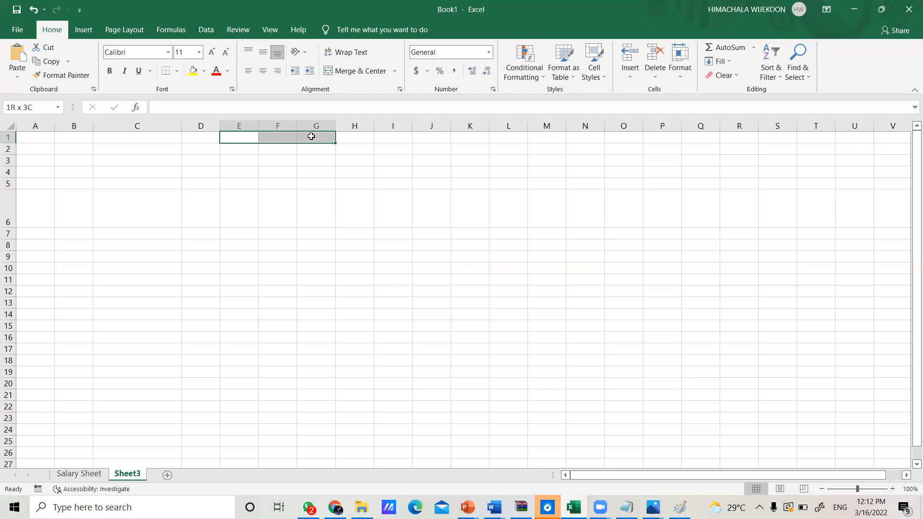
drag(311, 136, 311, 136)
click(361, 71)
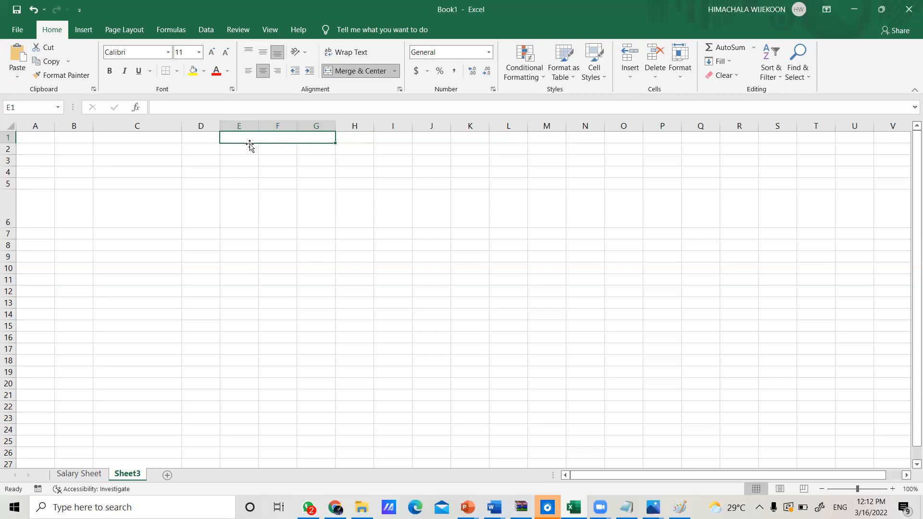
Merge and center the block of cells J8:M12 into one large cell.
click(440, 246)
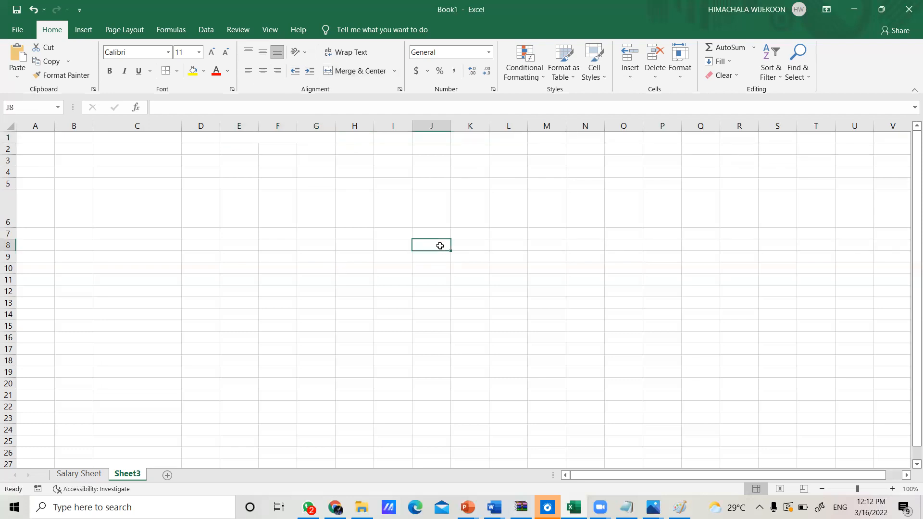
drag(440, 246, 550, 290)
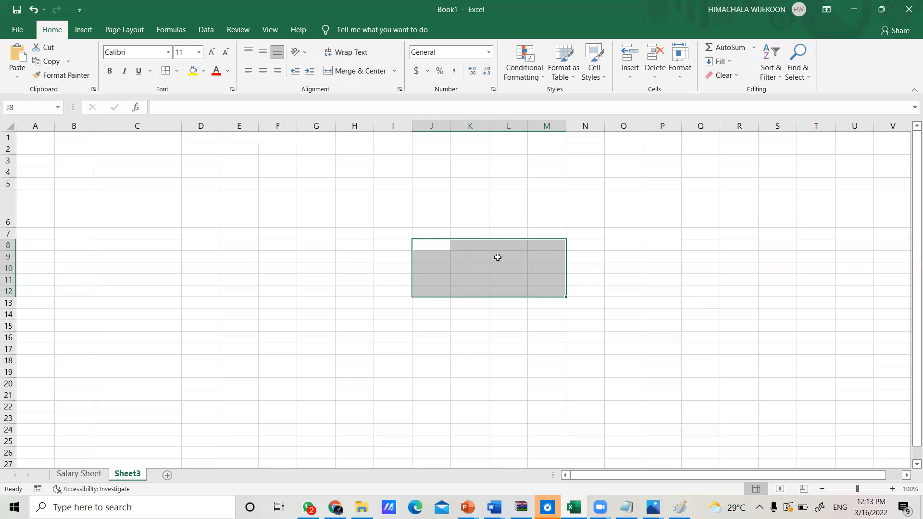
click(336, 72)
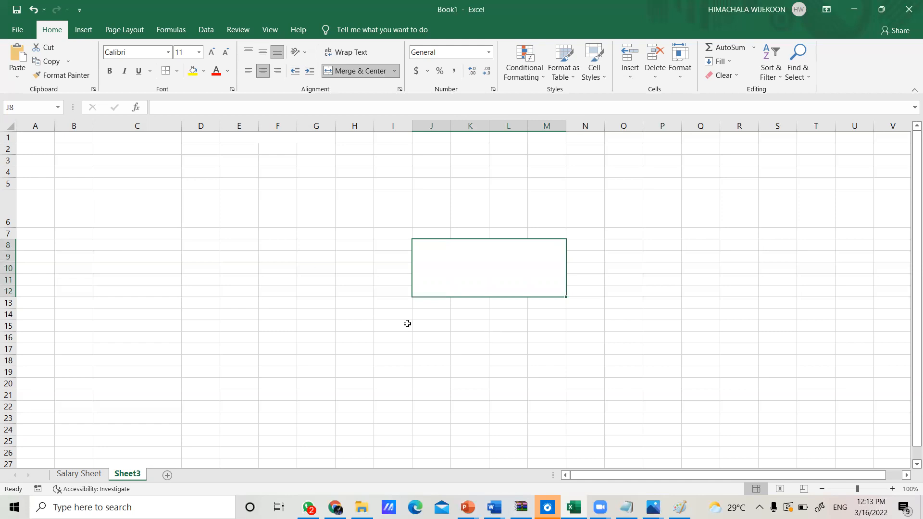
click(432, 373)
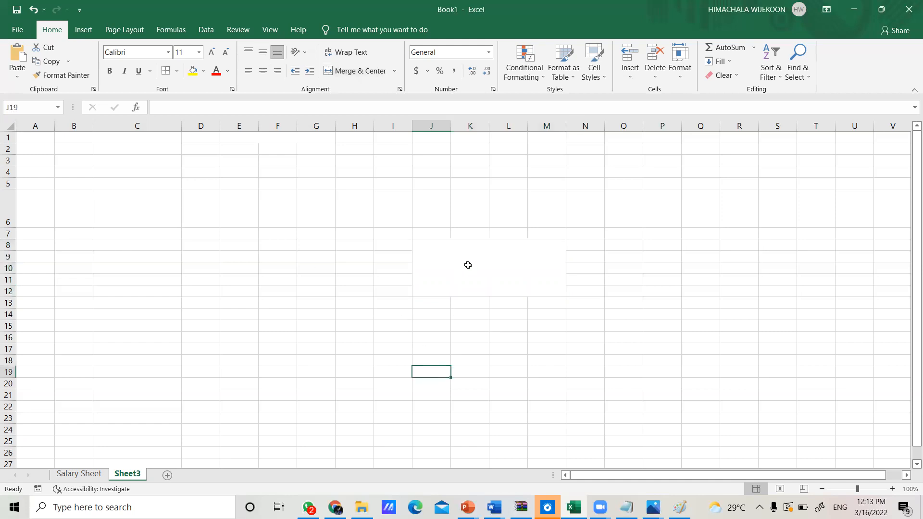
Fill the merged cell J8:M12 with the standard yellow color.
click(468, 264)
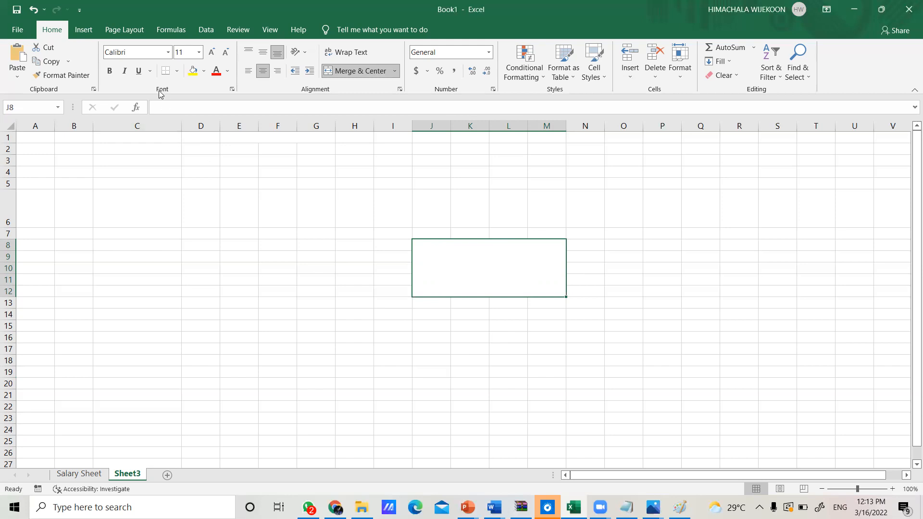
click(205, 72)
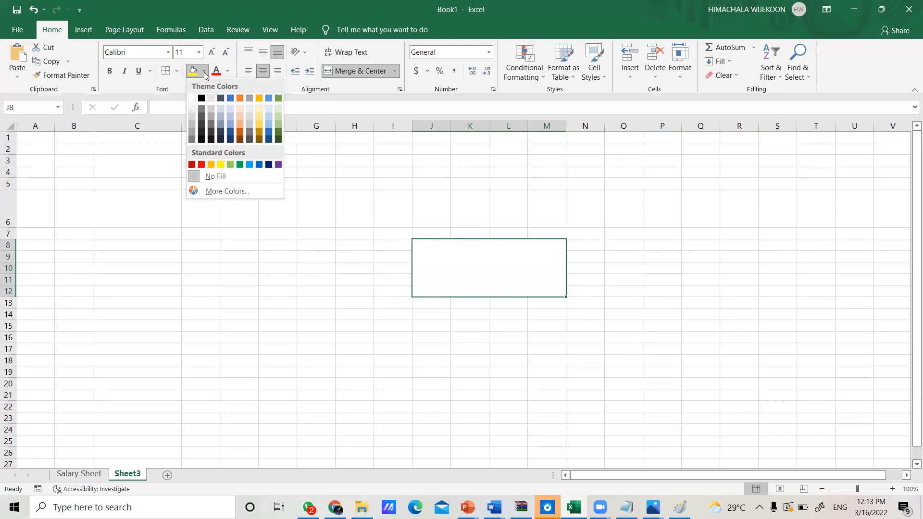
click(222, 165)
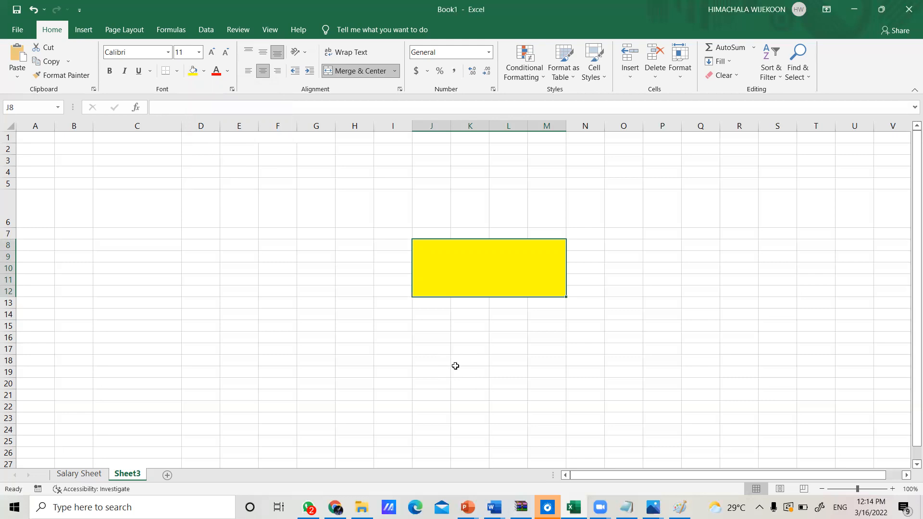
Fill the cell range Q11:U14 with the standard red color.
drag(706, 279, 858, 287)
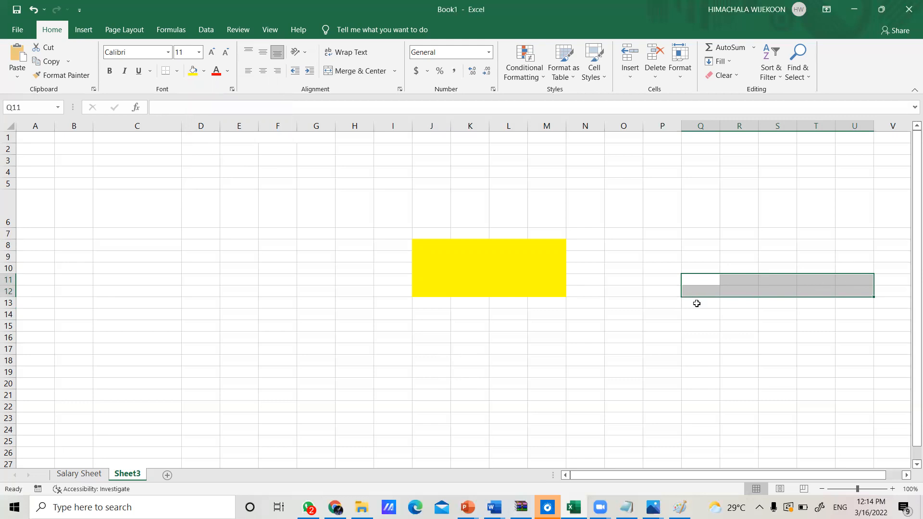
click(723, 323)
drag(703, 279, 869, 319)
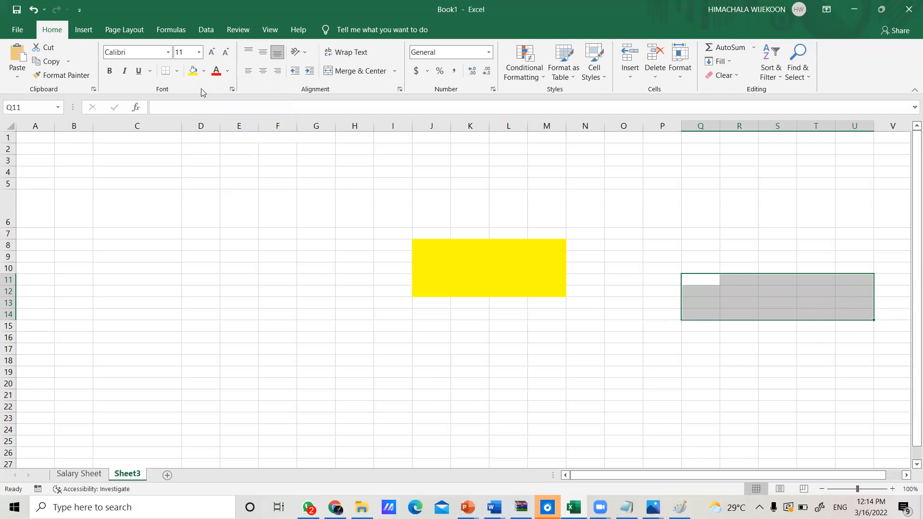
click(204, 75)
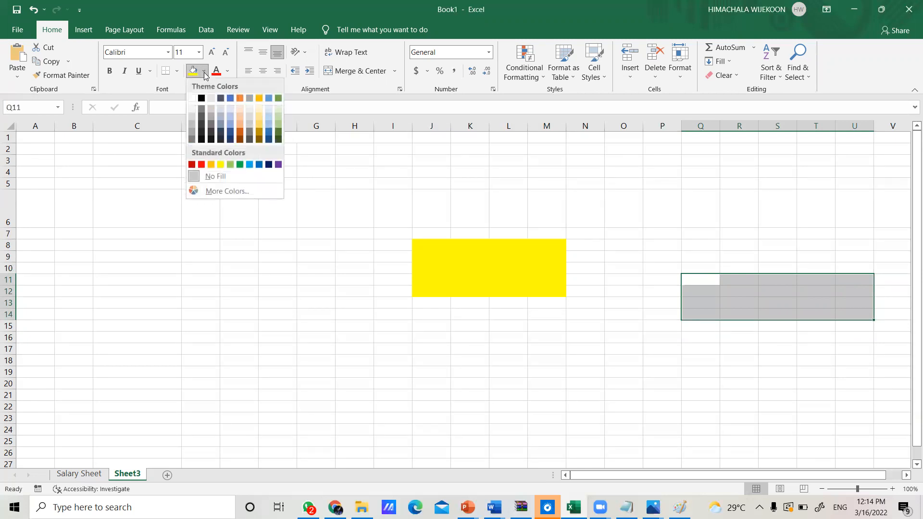
click(202, 164)
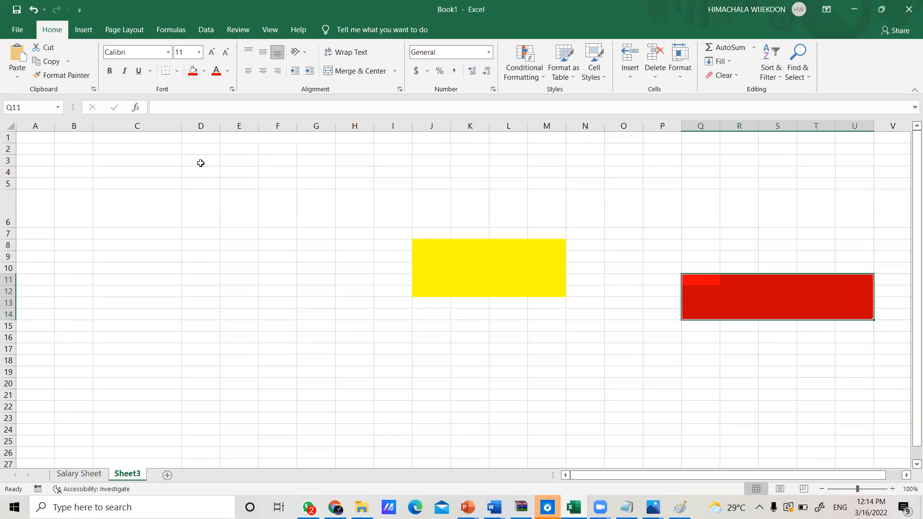
click(709, 381)
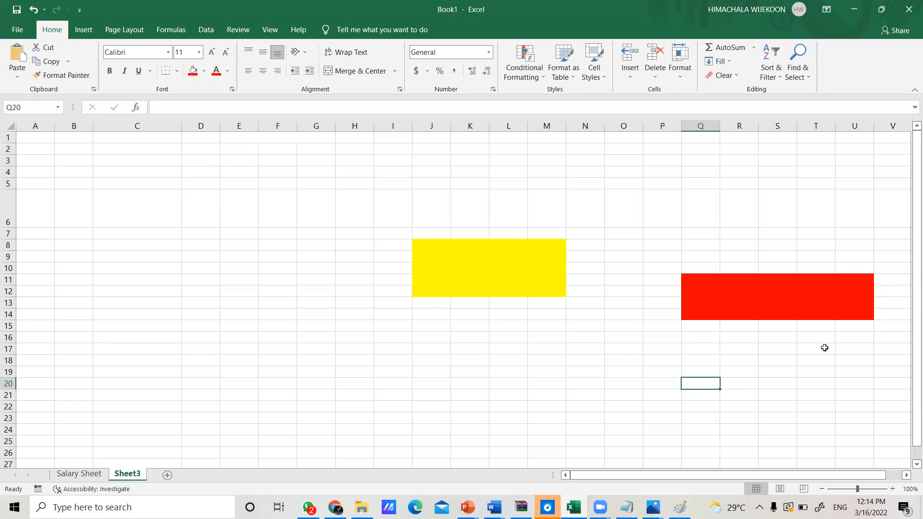
Enter the text "Mahaweli" in the yellow merged cell J8:M12.
click(511, 274)
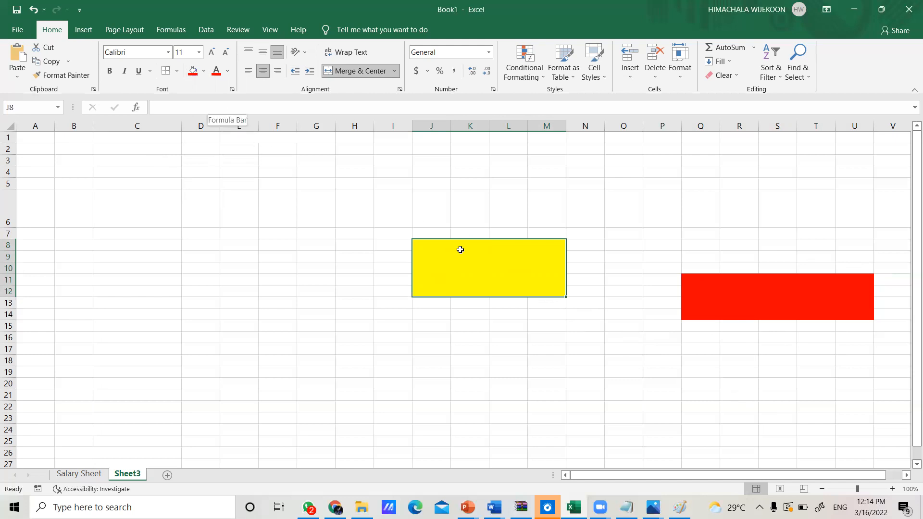
click(452, 331)
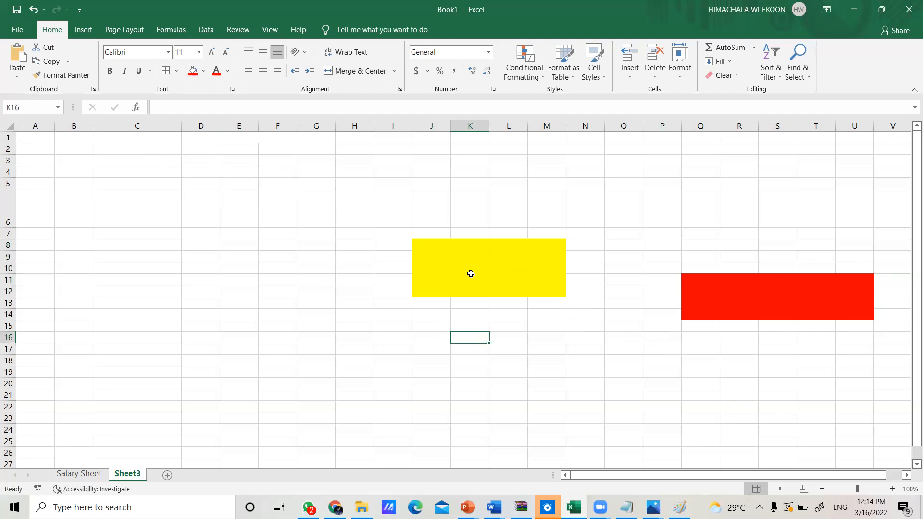
click(487, 270)
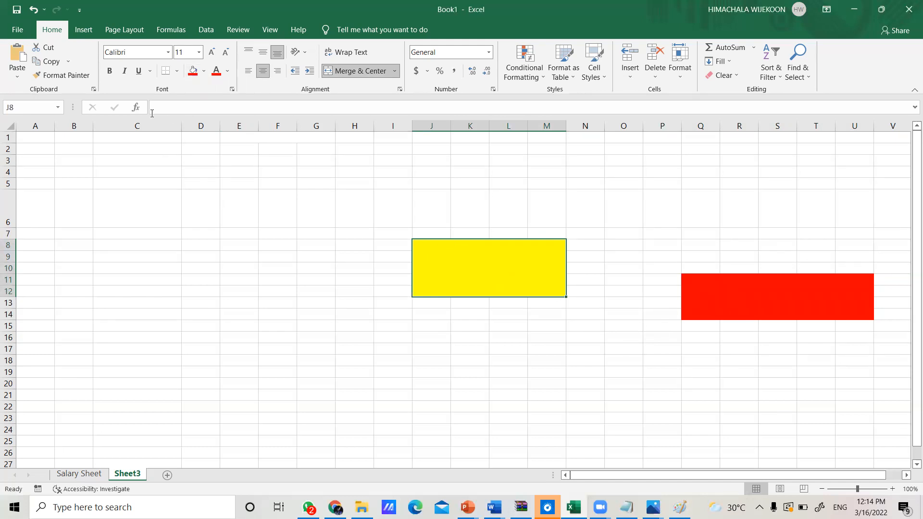
click(168, 107)
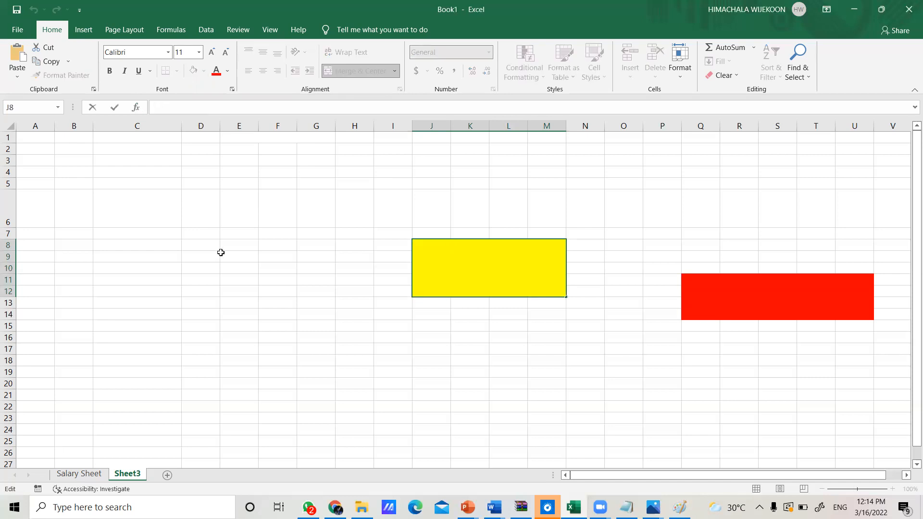
text(Mahaweli)
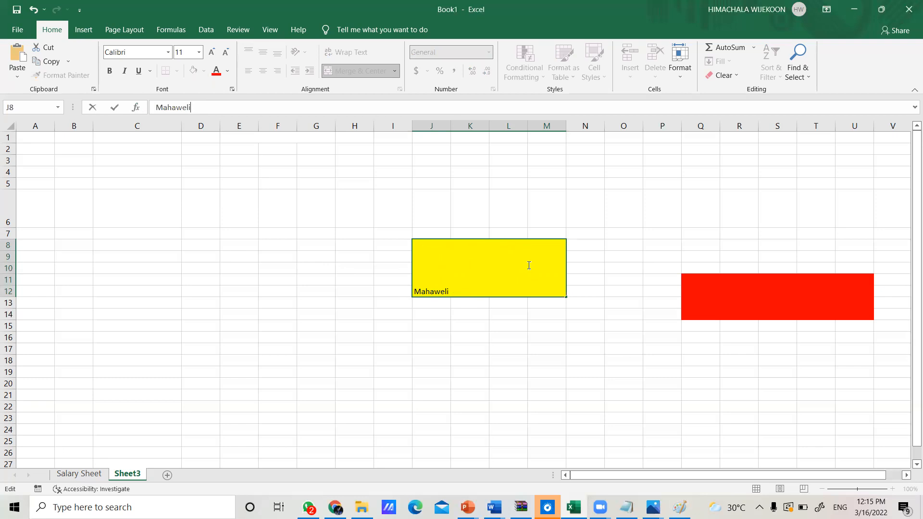
click(472, 336)
Set the vertical text alignment of the yellow merged cell to Center through Format Cells.
click(473, 277)
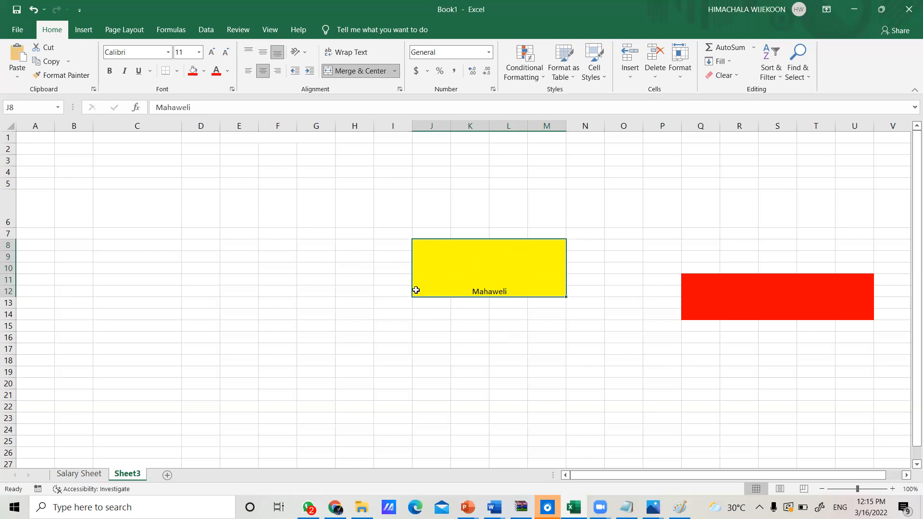
right_click(473, 269)
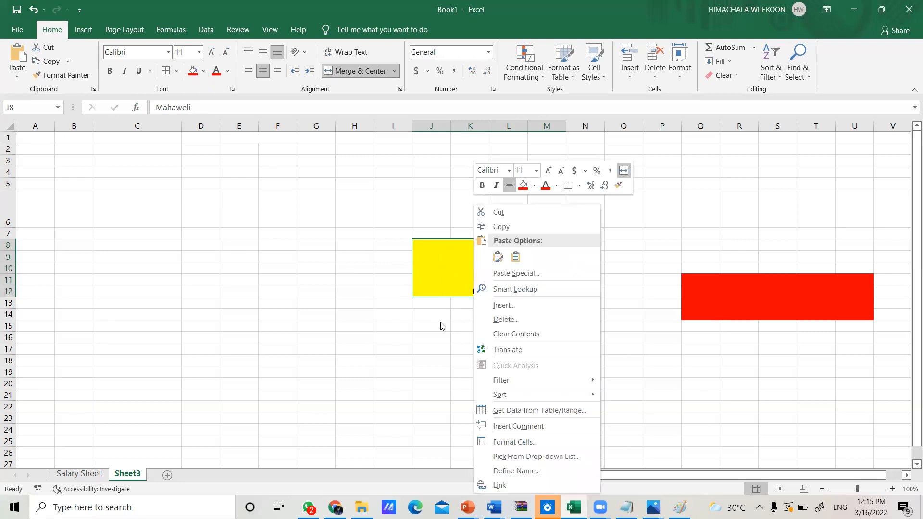
click(440, 333)
right_click(481, 254)
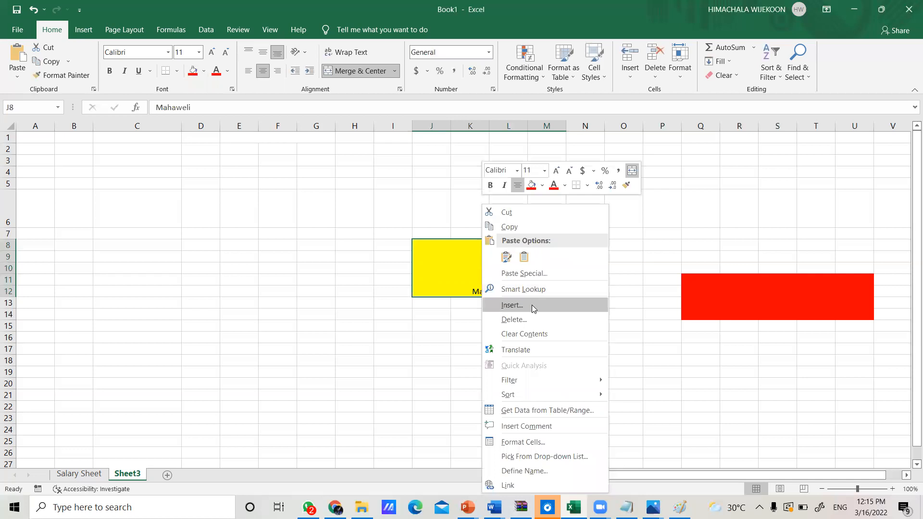
click(540, 444)
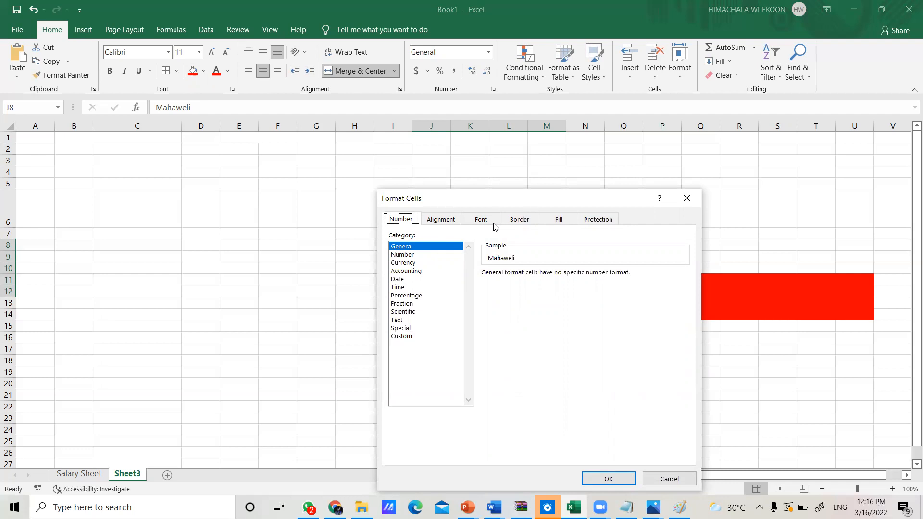
click(445, 223)
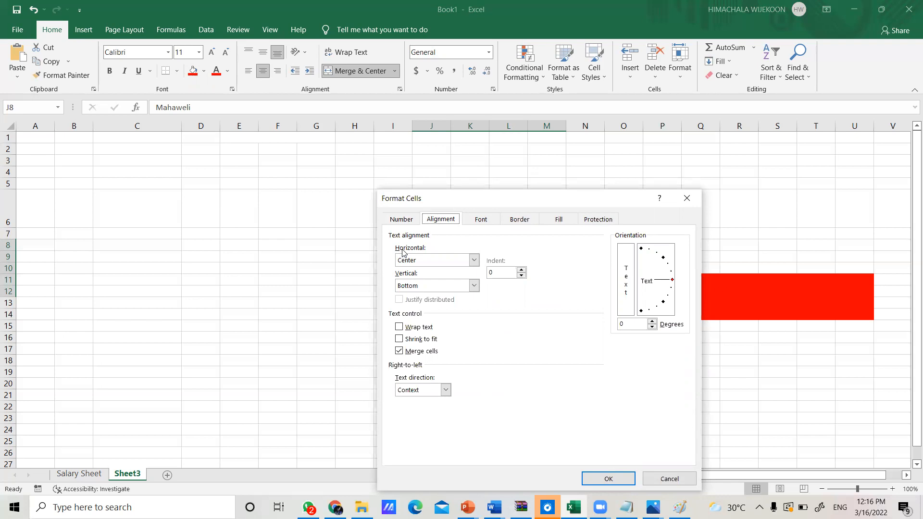
click(475, 286)
click(402, 305)
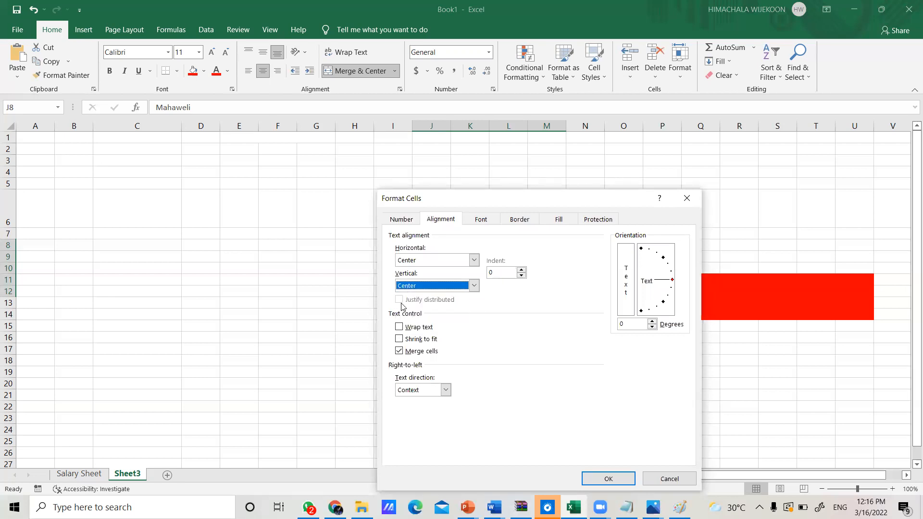
click(594, 479)
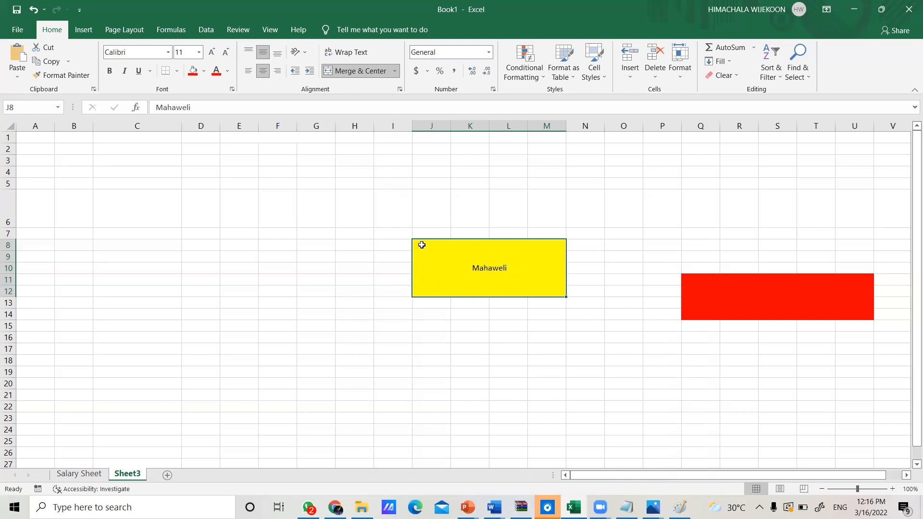
Align the text in the yellow merged cell to Left (Indent) horizontally and Top vertically through Format Cells.
right_click(466, 254)
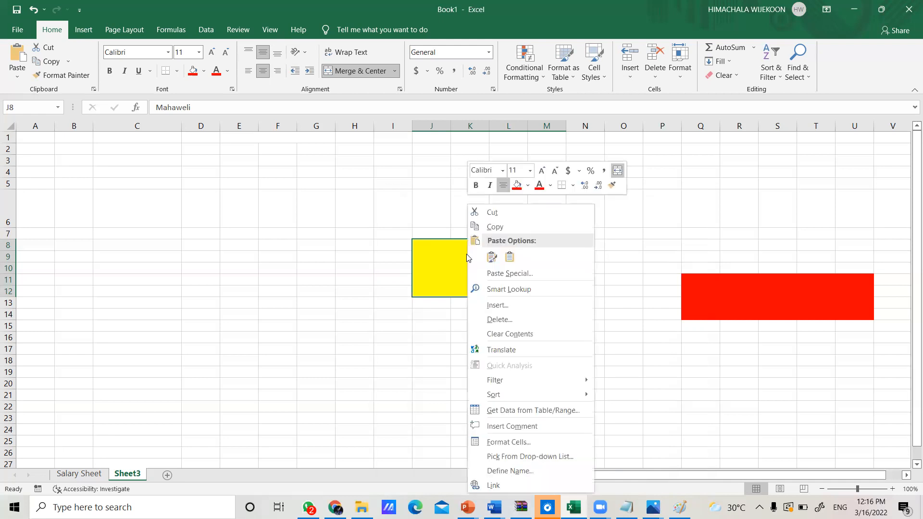
click(532, 440)
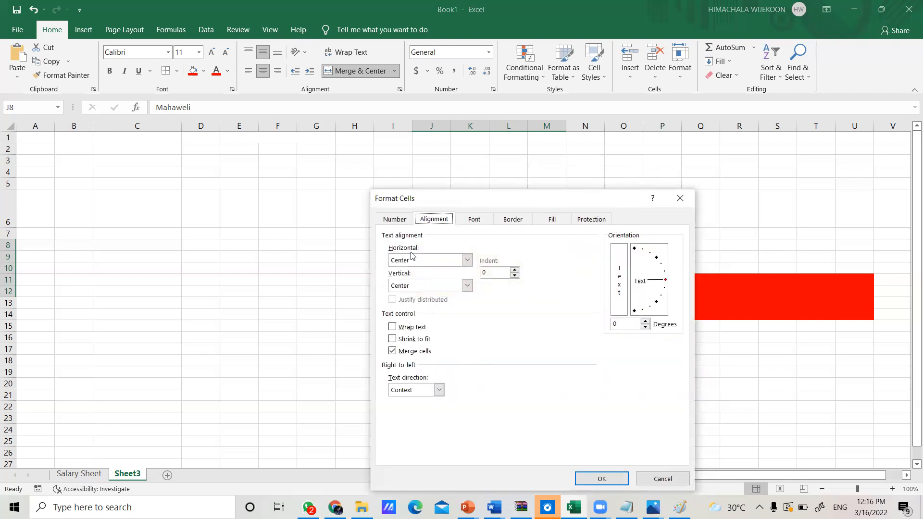
click(467, 262)
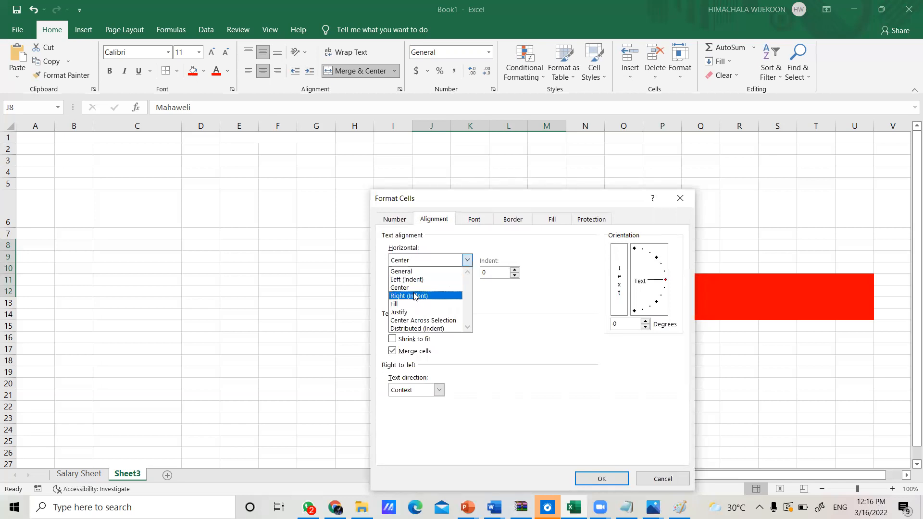
click(416, 279)
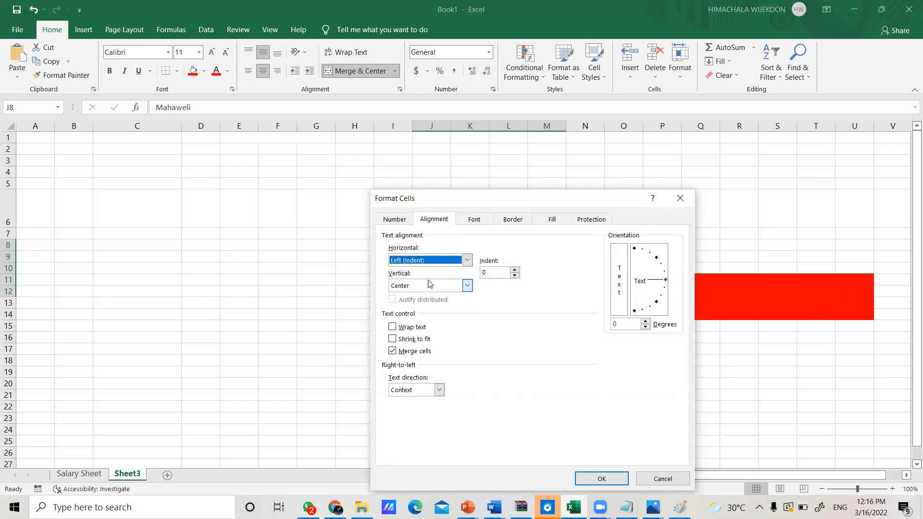
click(468, 287)
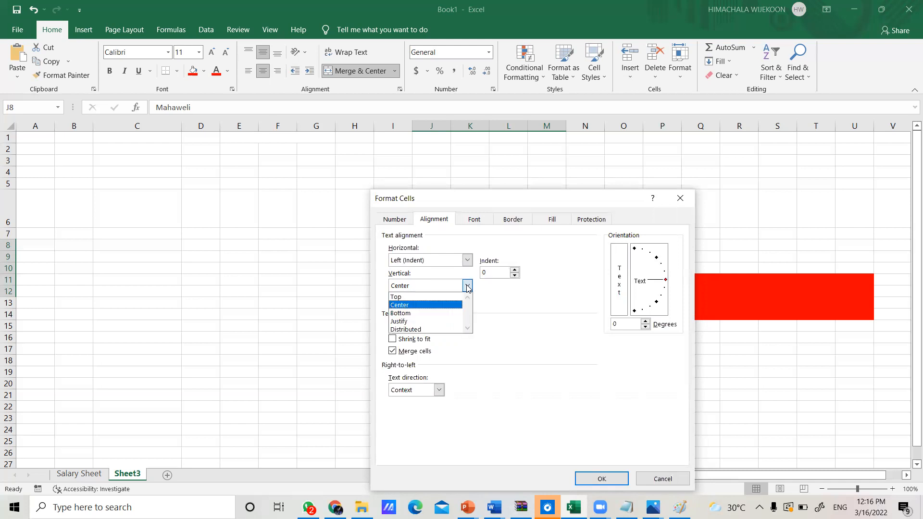
click(403, 297)
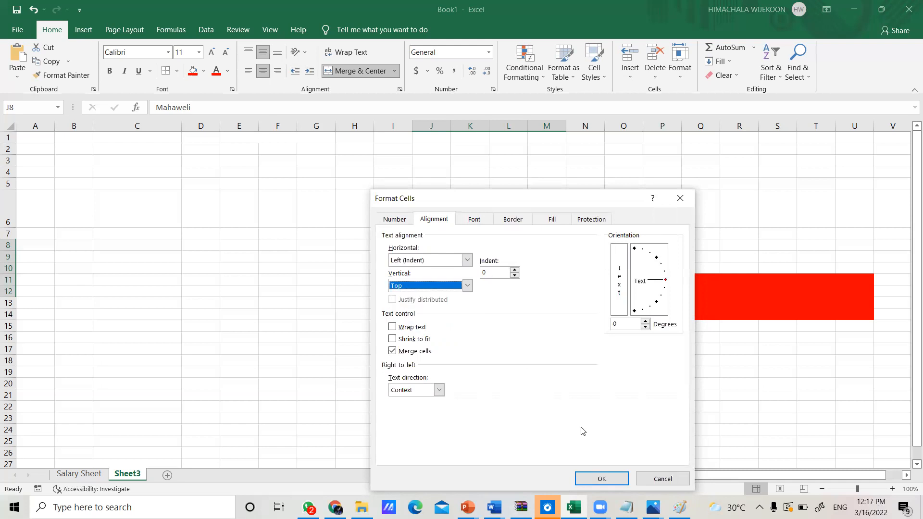
click(596, 476)
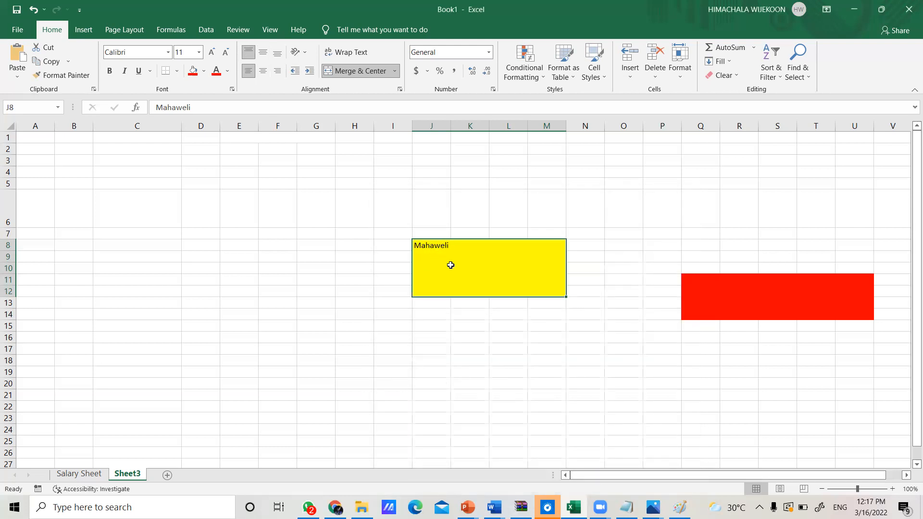
Rotate the text in the yellow merged cell to an orientation of 45 degrees through Format Cells.
right_click(477, 268)
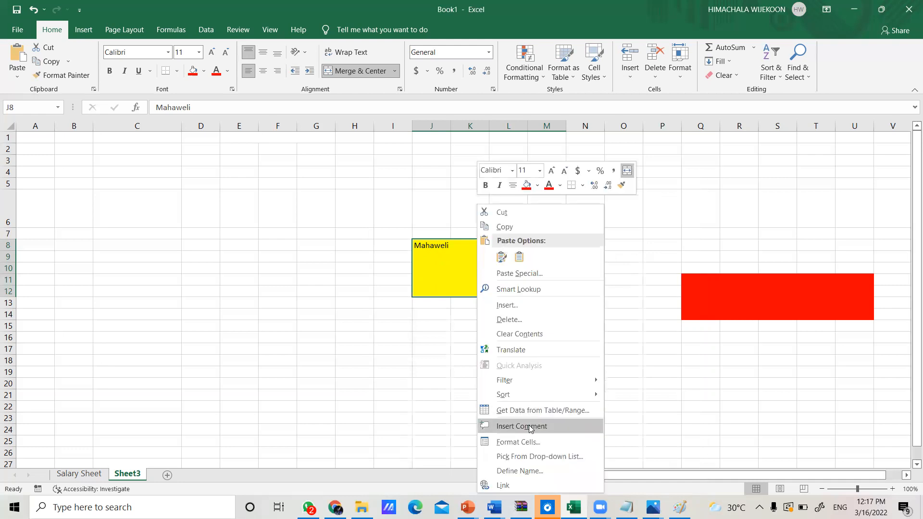
click(528, 443)
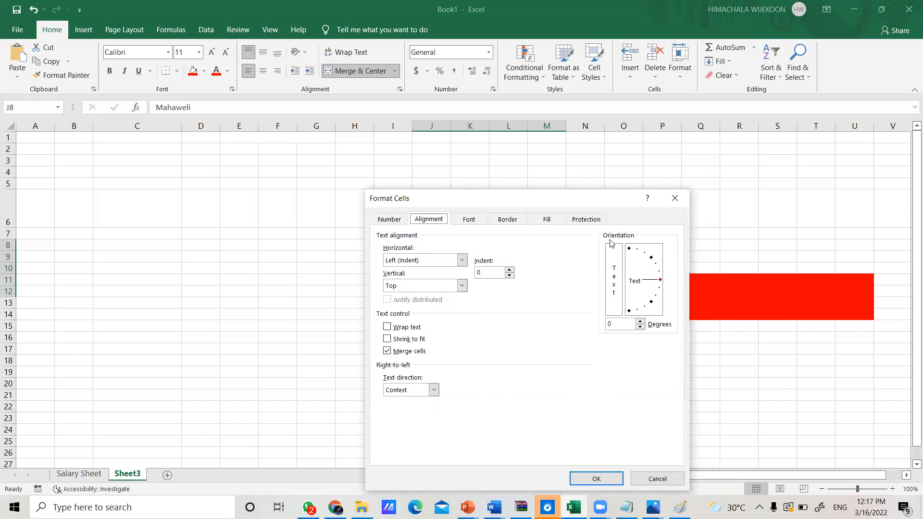
click(661, 283)
drag(660, 282, 649, 258)
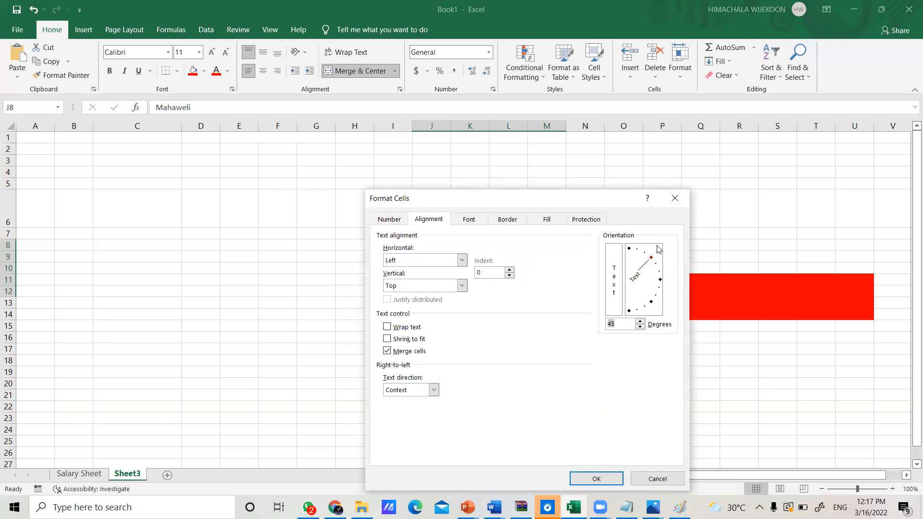
click(598, 478)
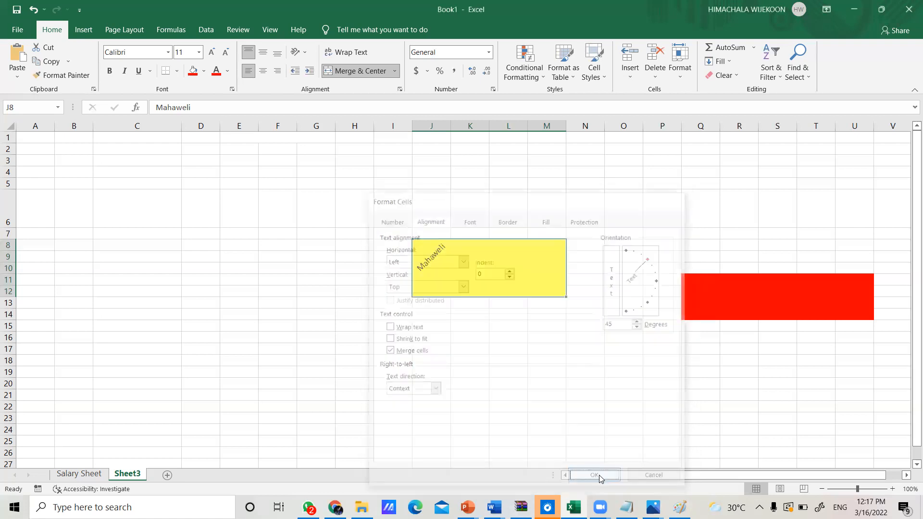